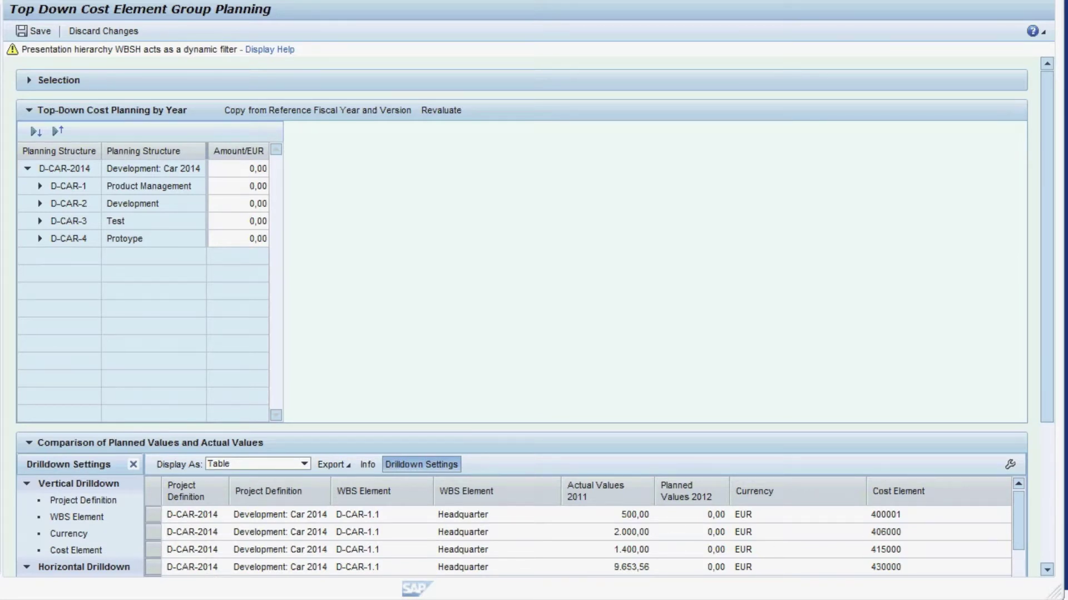
# Scroll down to the table comparing 2011 actuals with 2012 plans per WBS element
pyautogui.click(1047, 570)
pyautogui.click(1047, 570)
pyautogui.click(1046, 570)
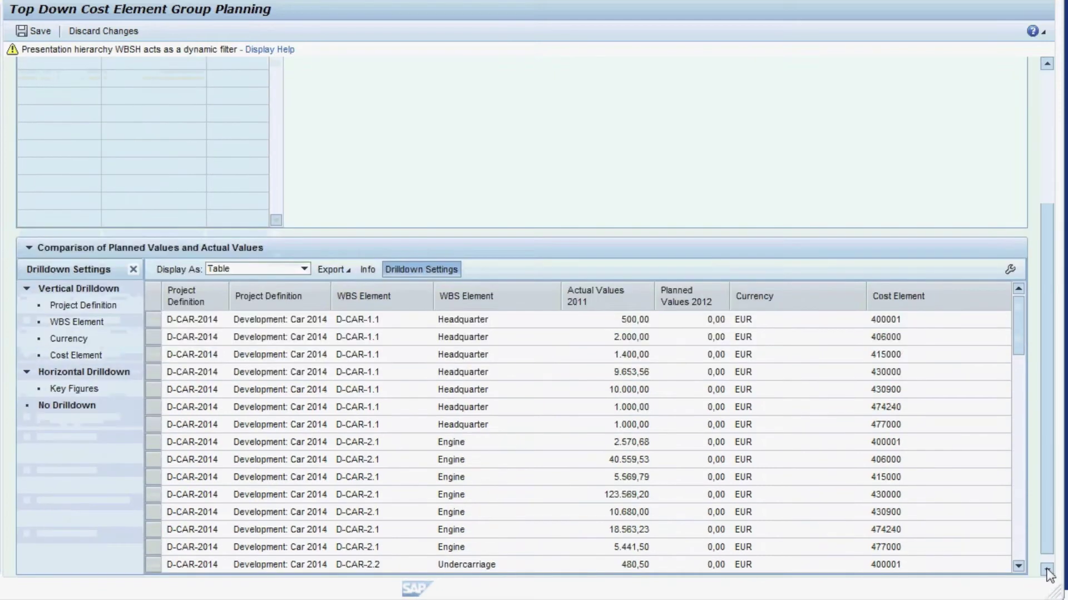
pyautogui.click(1047, 570)
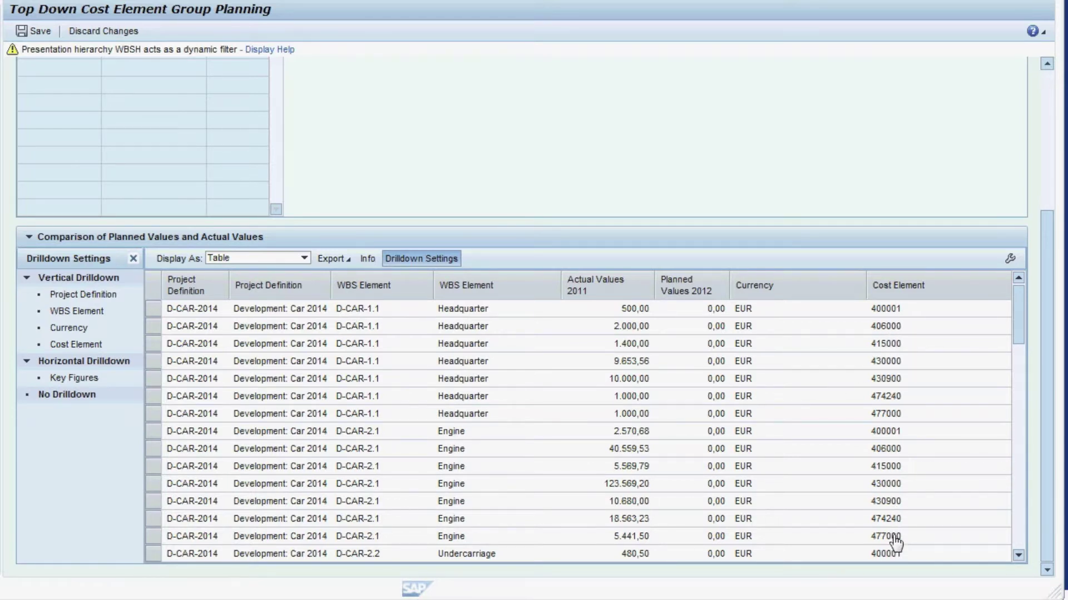
pyautogui.scroll(1, 1015, 300)
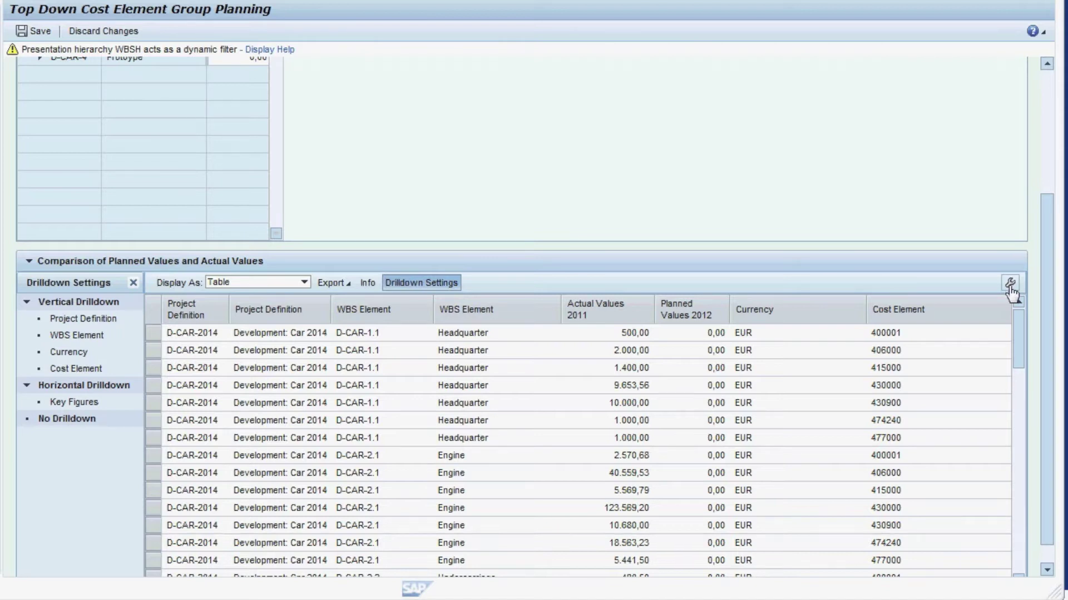
# Set Total on the Actual Values 2011 and Planned Values 2012 columns in the layout settings
pyautogui.click(1010, 285)
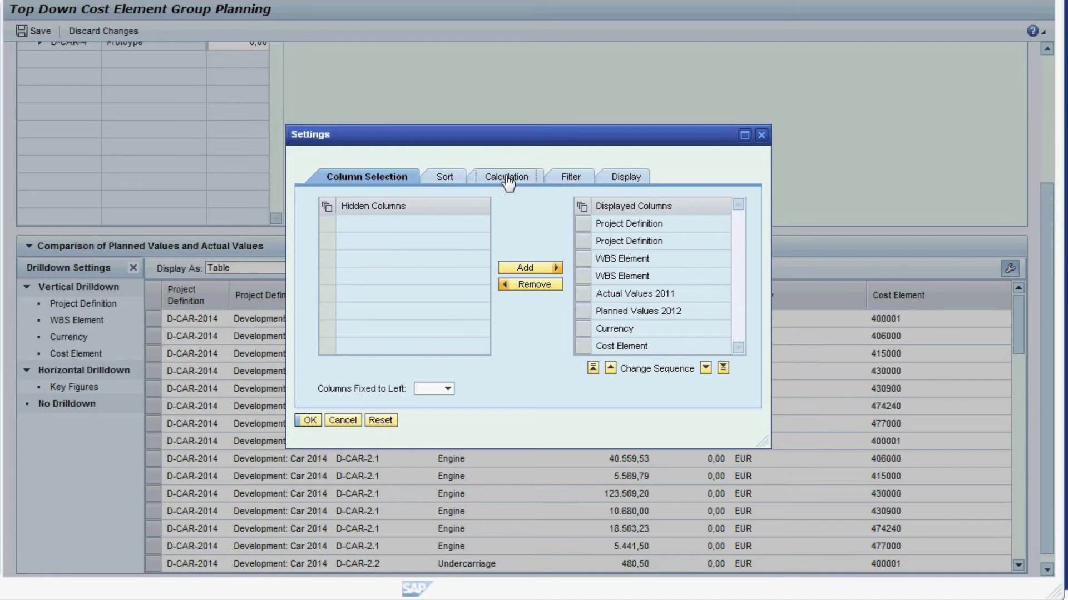
pyautogui.click(507, 178)
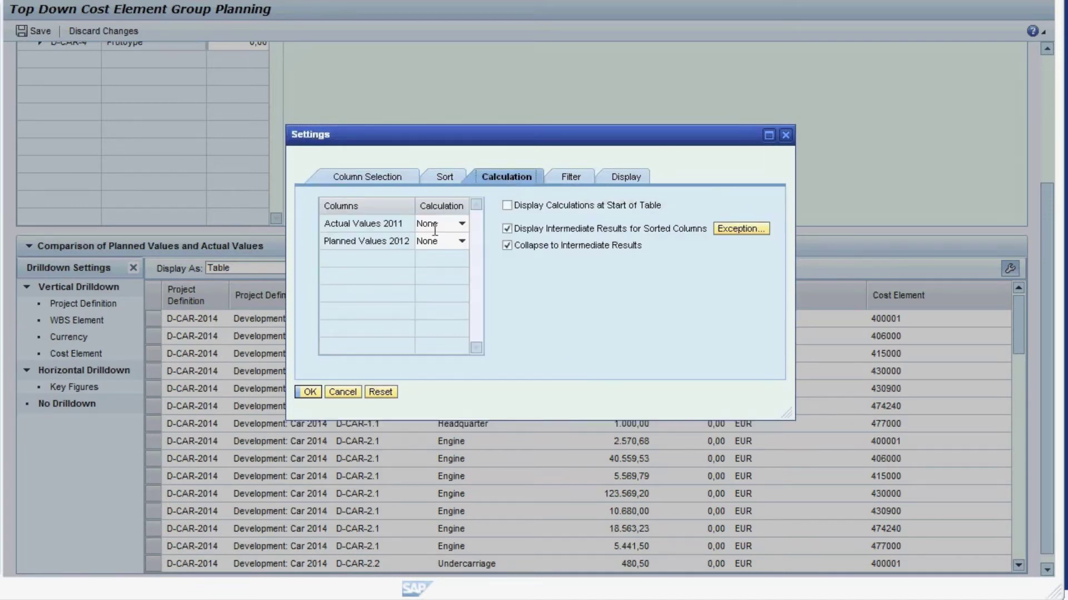
pyautogui.click(462, 224)
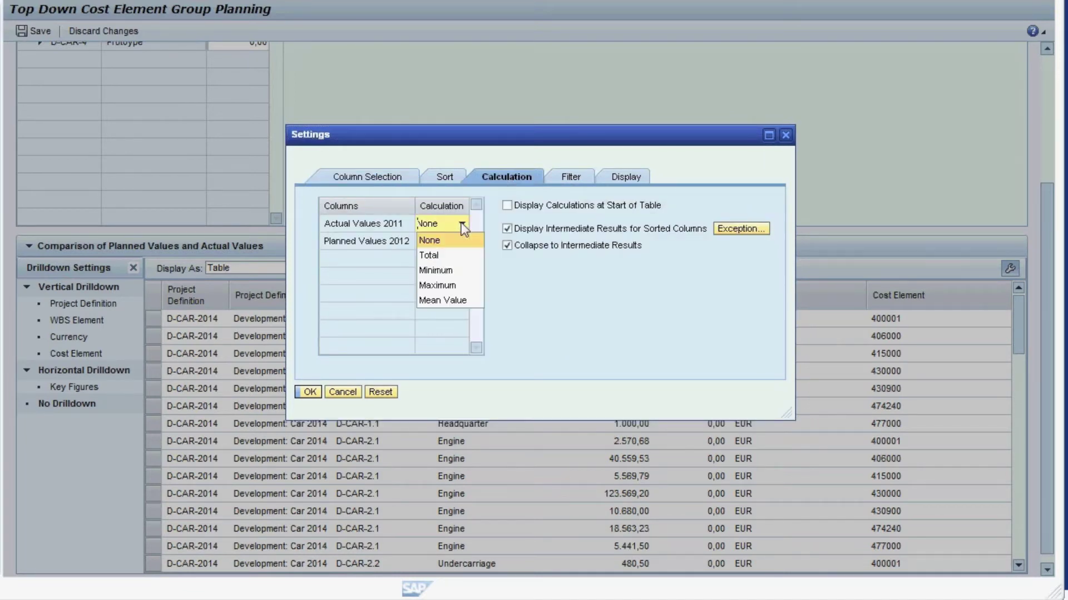
pyautogui.click(432, 254)
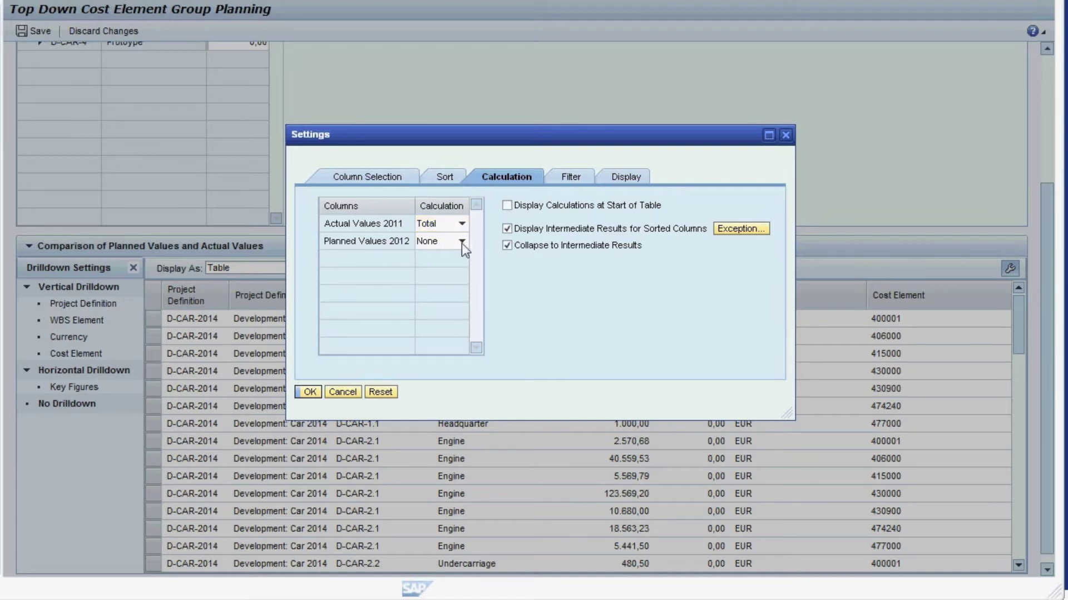
pyautogui.click(462, 243)
pyautogui.click(429, 272)
pyautogui.click(309, 392)
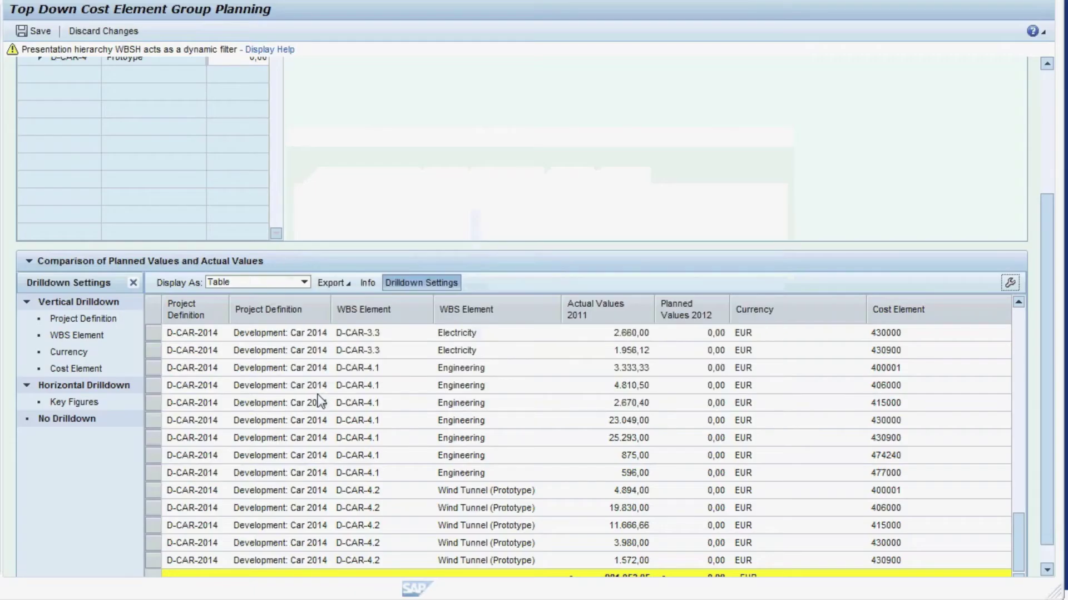
# Scroll to the yellow totals row showing 981.052,05 EUR of 2011 actuals
pyautogui.moveTo(1053, 457); pyautogui.dragTo(1049, 476)
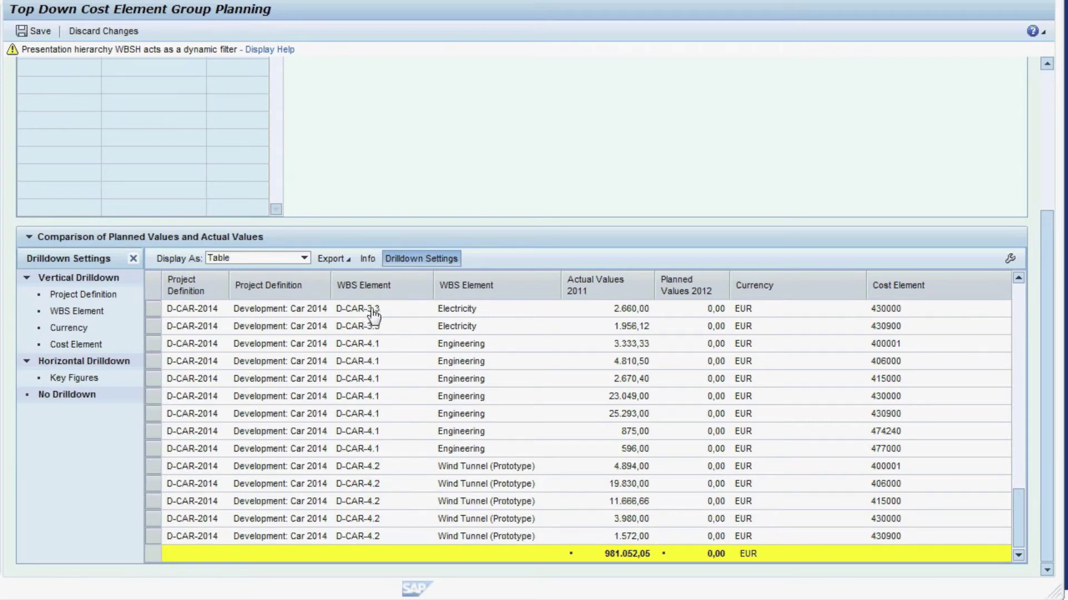
# Sort the comparison table ascending by WBS Element to show per-element subtotals
pyautogui.click(1010, 259)
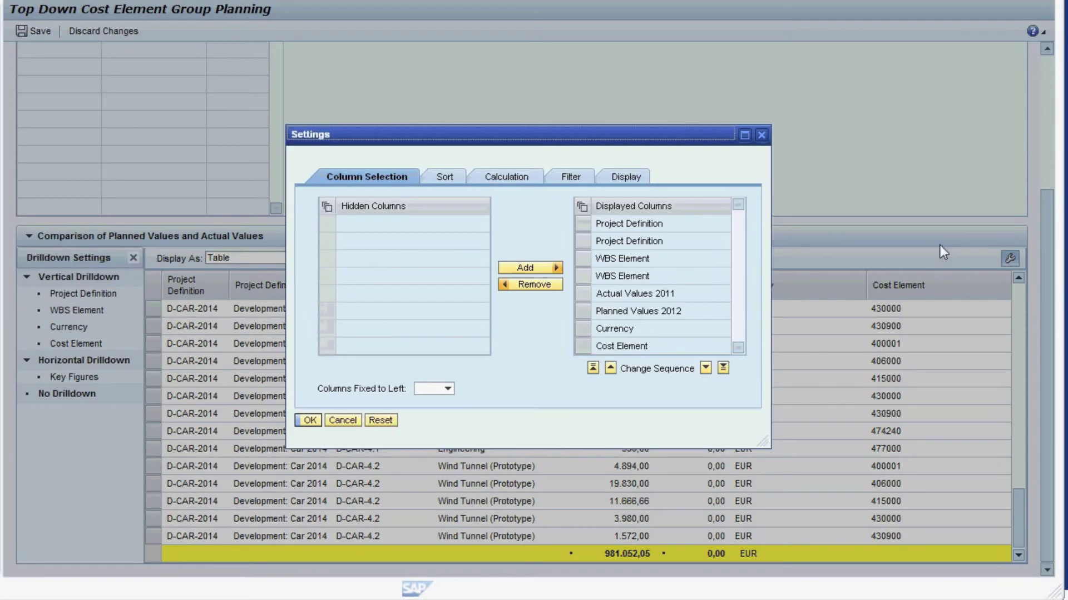
pyautogui.click(444, 178)
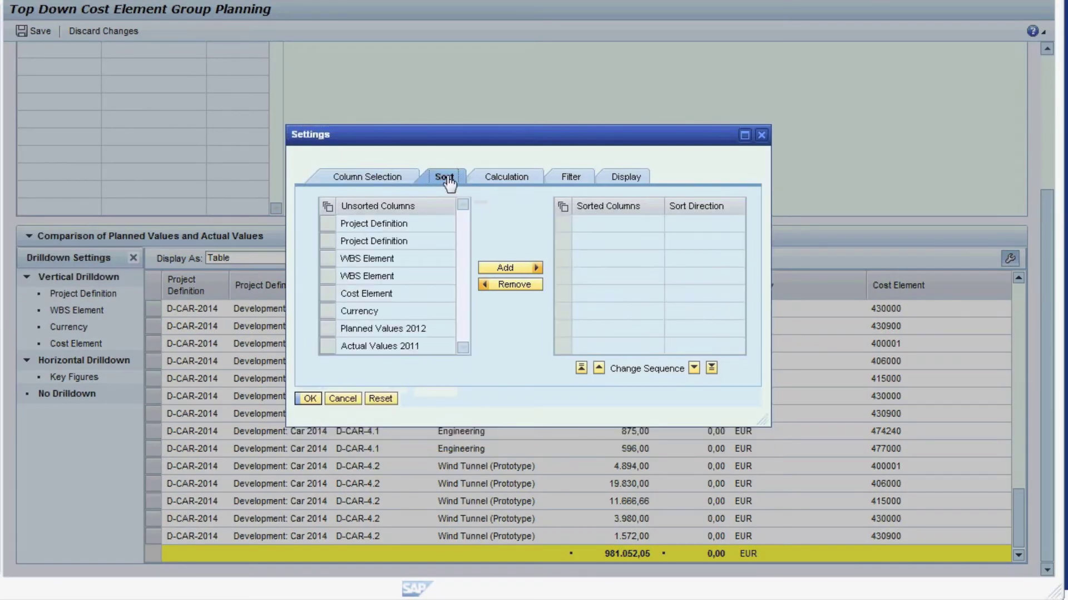
pyautogui.click(328, 260)
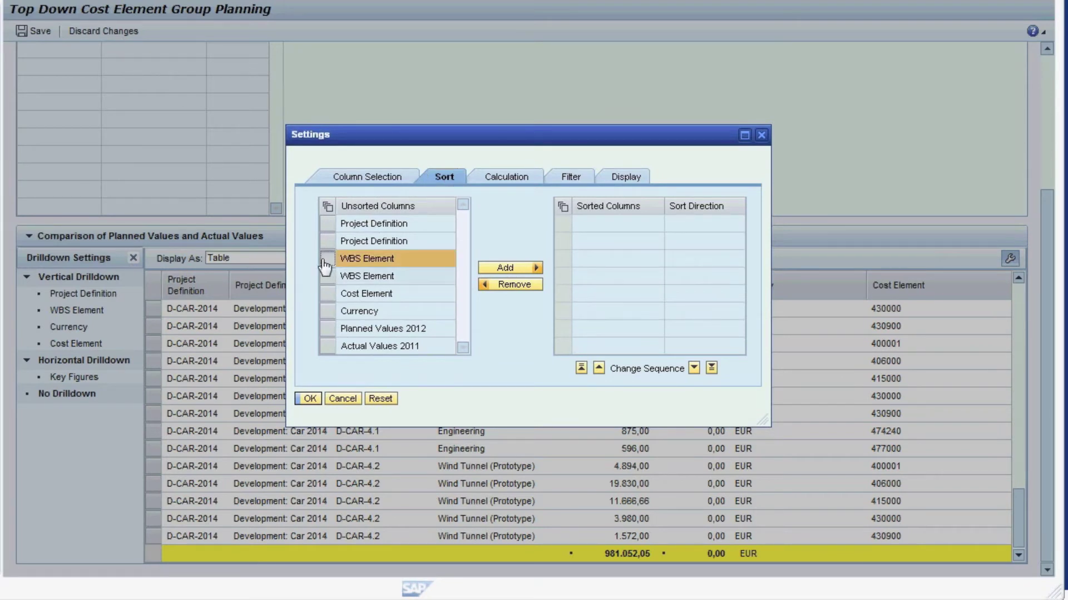
pyautogui.click(508, 269)
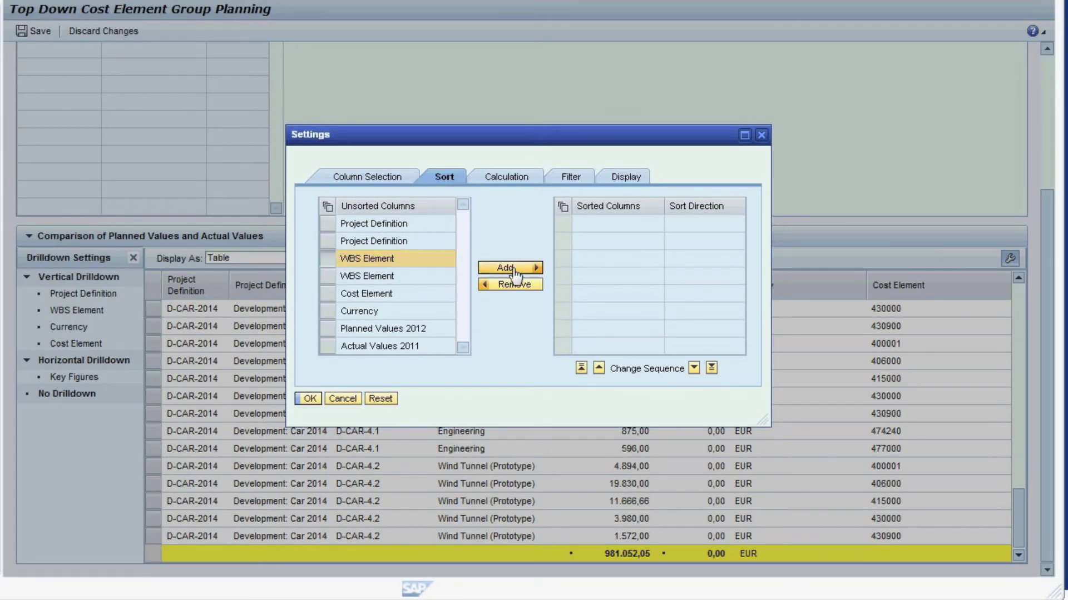
pyautogui.click(310, 398)
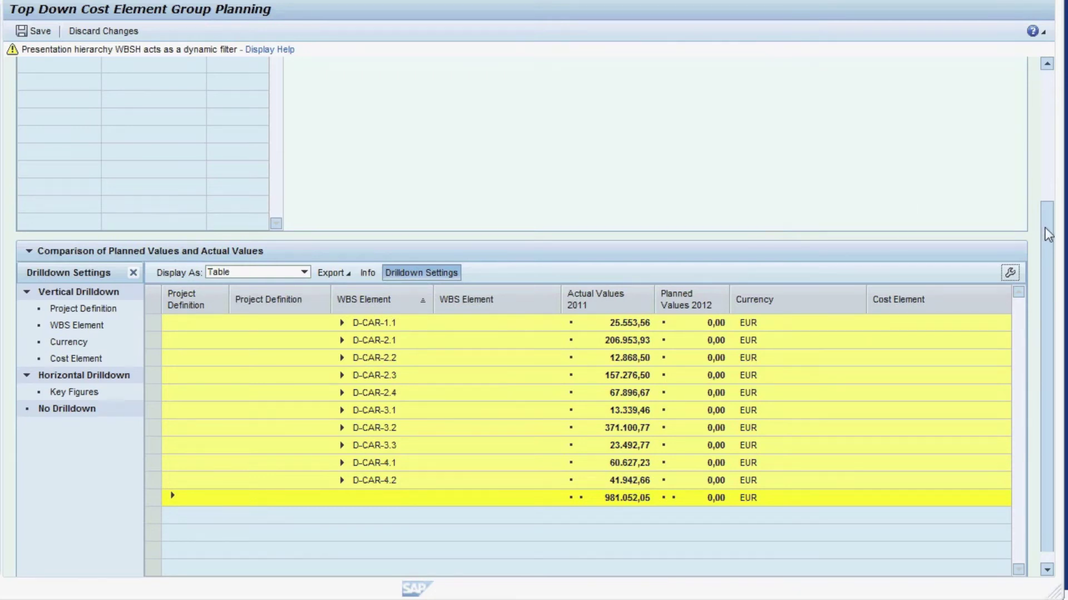
# Enter 1000000 EUR for D-CAR-2014, distributing it across D-CAR-1 to D-CAR-4
pyautogui.moveTo(1046, 231); pyautogui.dragTo(1050, 92)
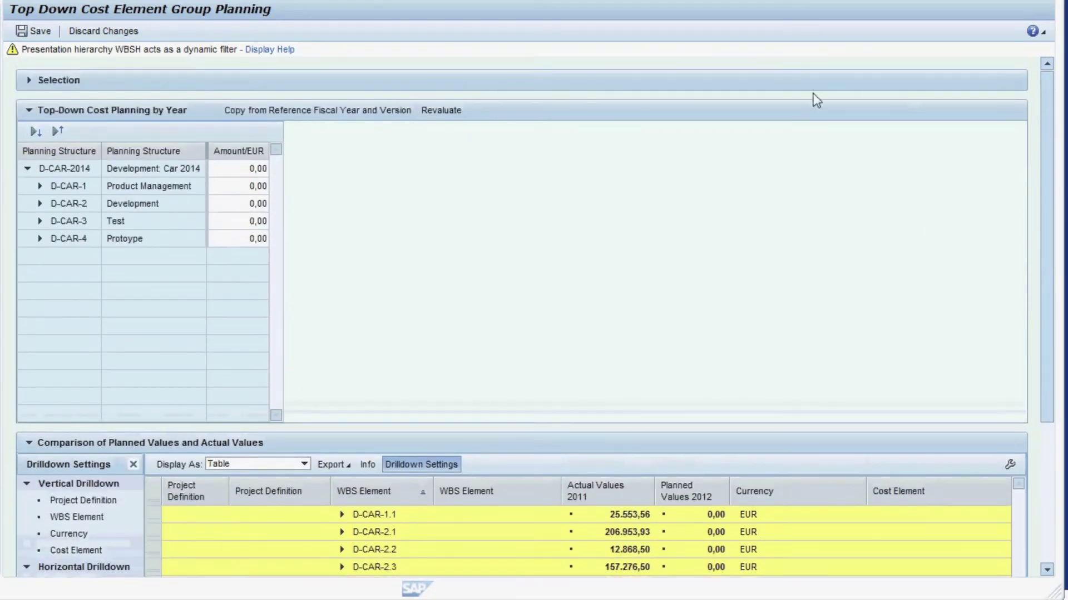
pyautogui.click(247, 169)
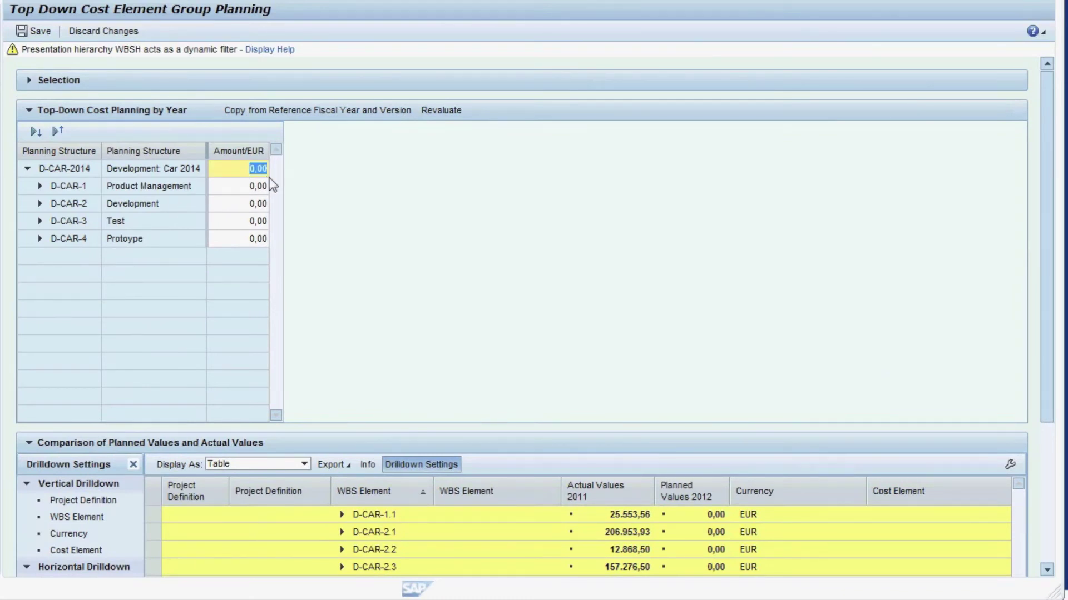
pyautogui.write('1000000')
pyautogui.press('Return')
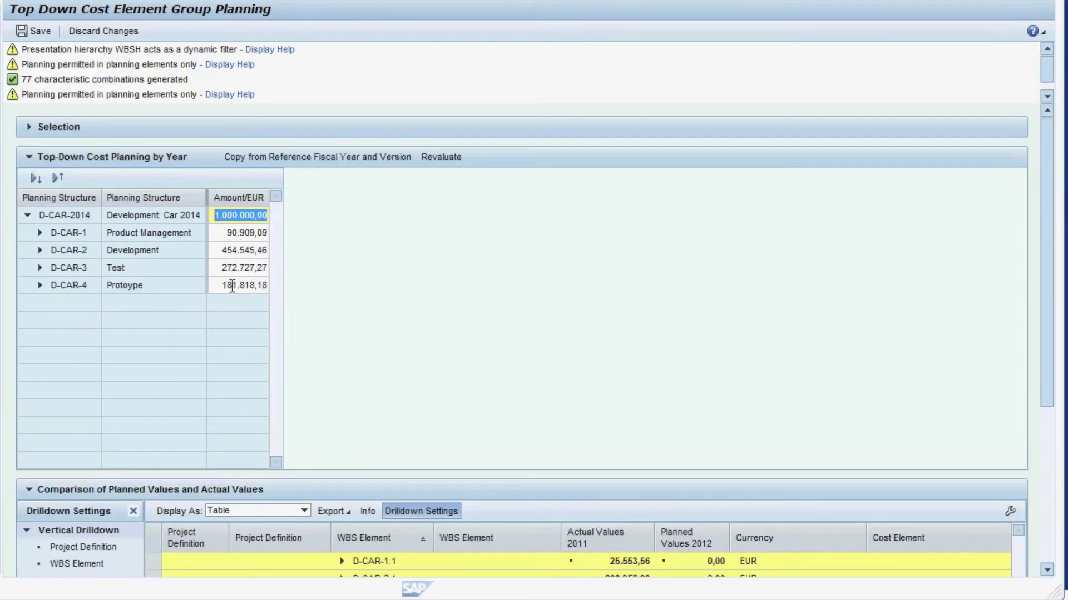
# Expand D-CAR-1 through D-CAR-1.1, 0001INT-ID2 and 0001MATERIAL, then collapse it back
pyautogui.click(40, 233)
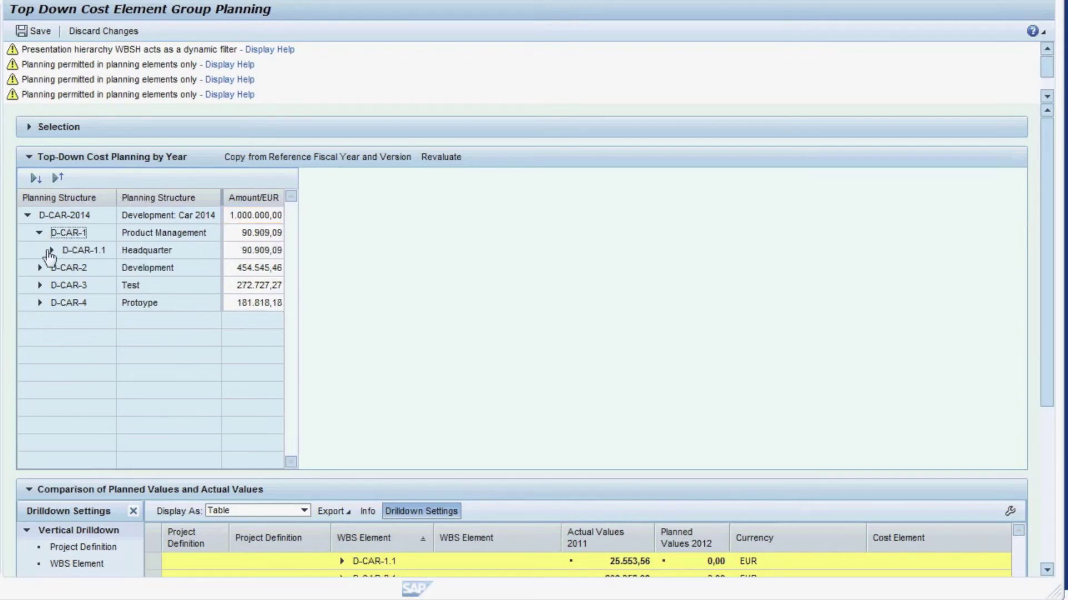
pyautogui.click(51, 250)
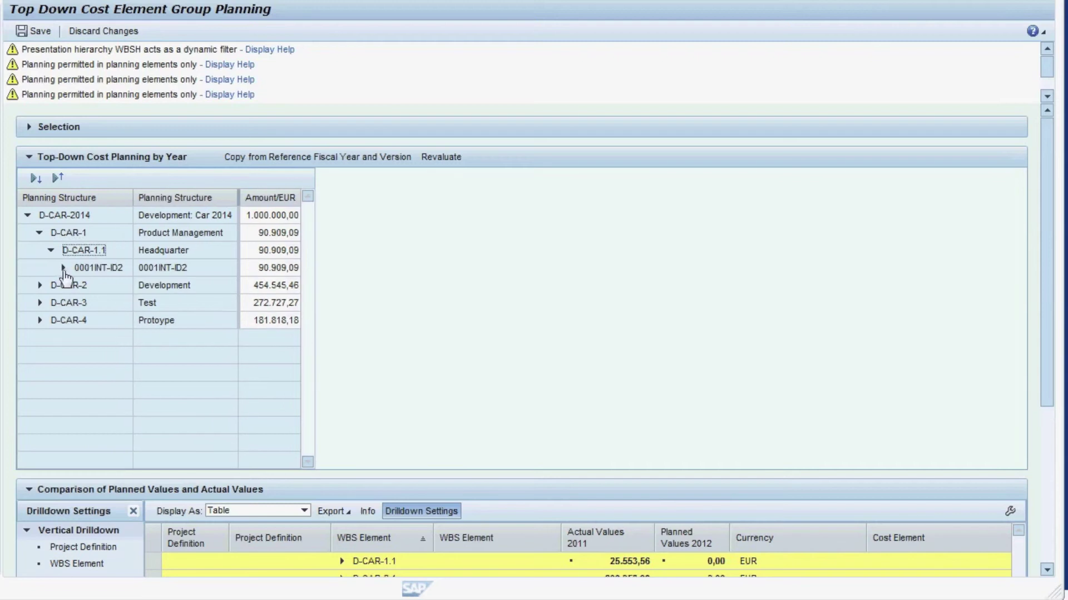
pyautogui.click(64, 269)
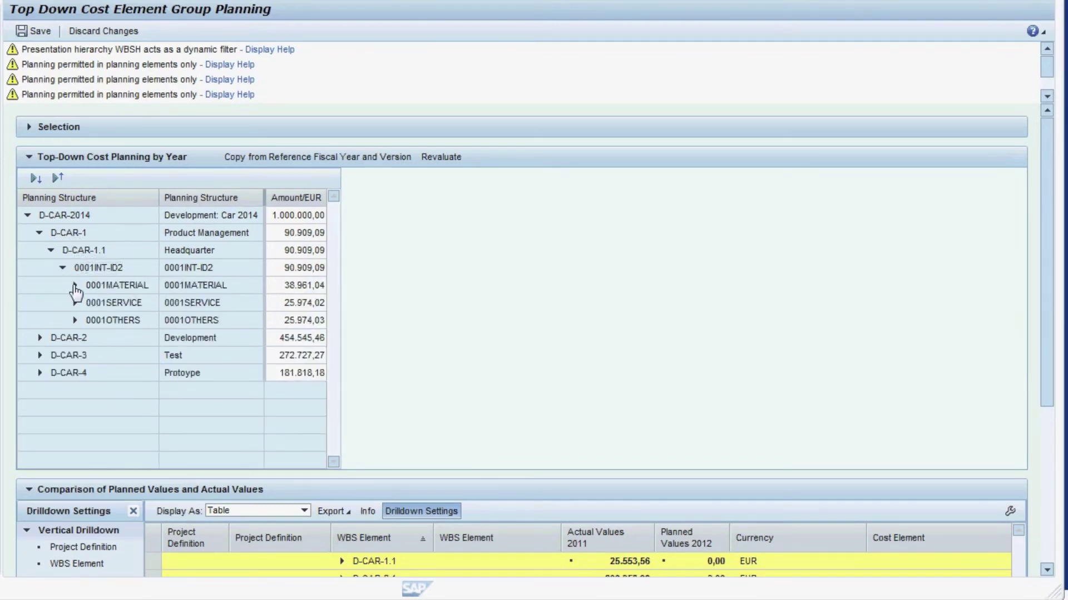
pyautogui.click(75, 286)
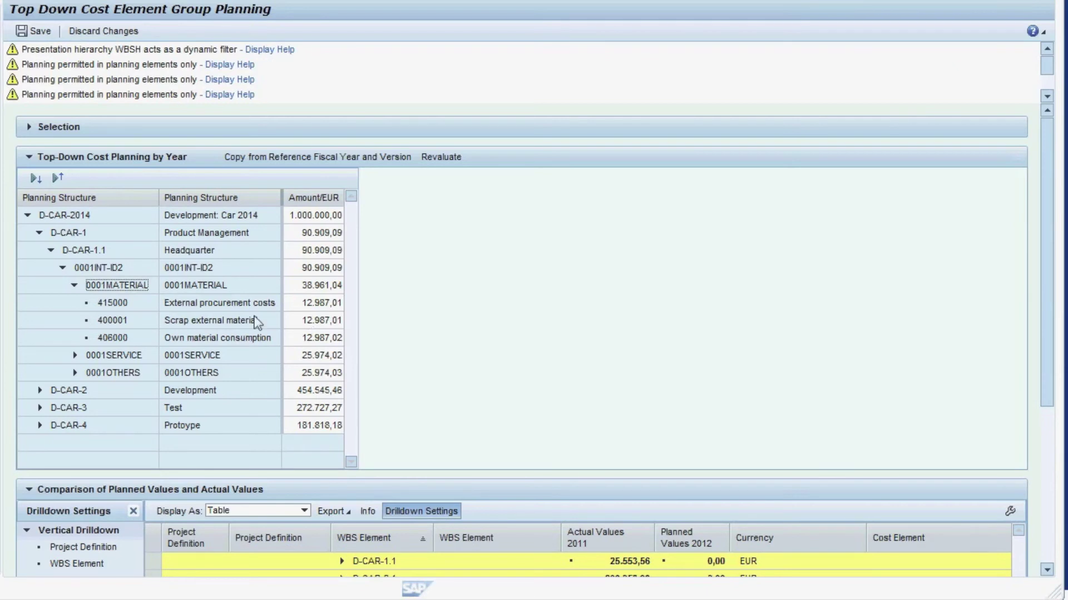
pyautogui.click(74, 286)
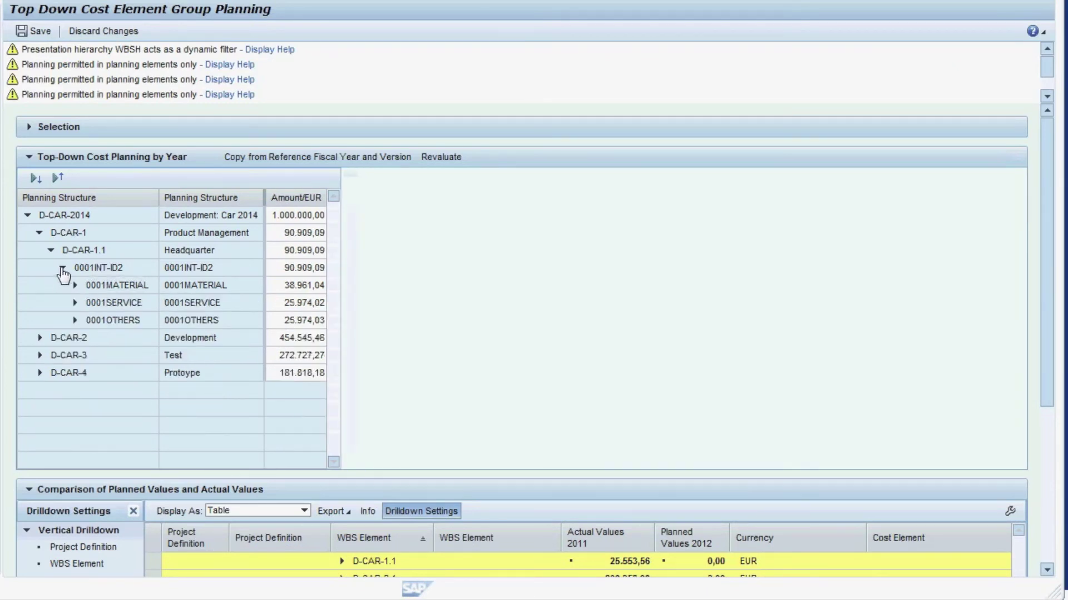
pyautogui.click(63, 269)
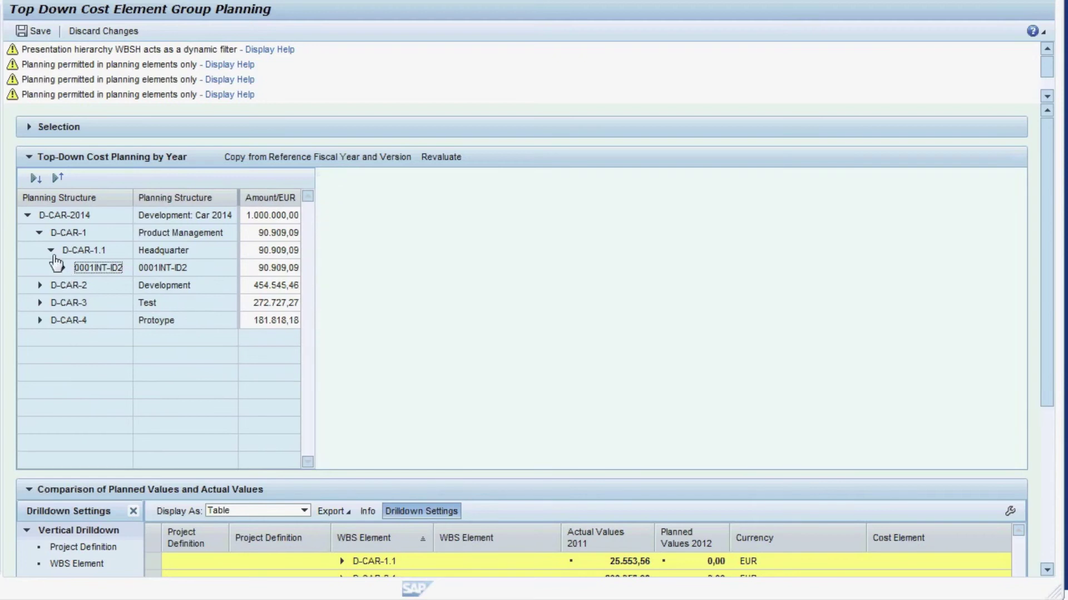
pyautogui.click(51, 252)
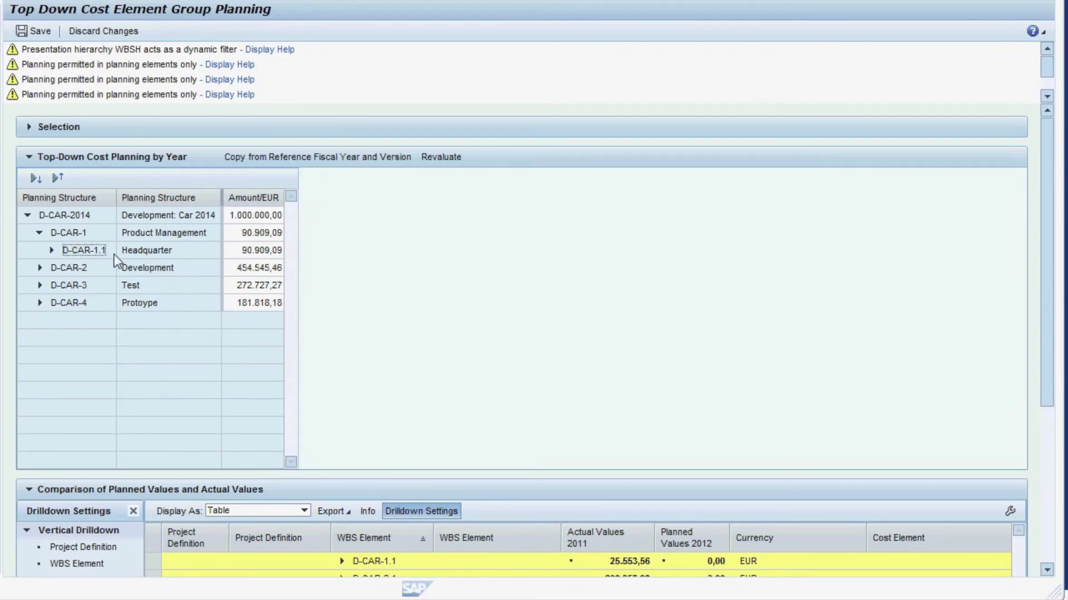
pyautogui.click(40, 234)
# Scroll down to the comparison table's total, still 0,00 planned against 981.052,05 actuals
pyautogui.click(1047, 570)
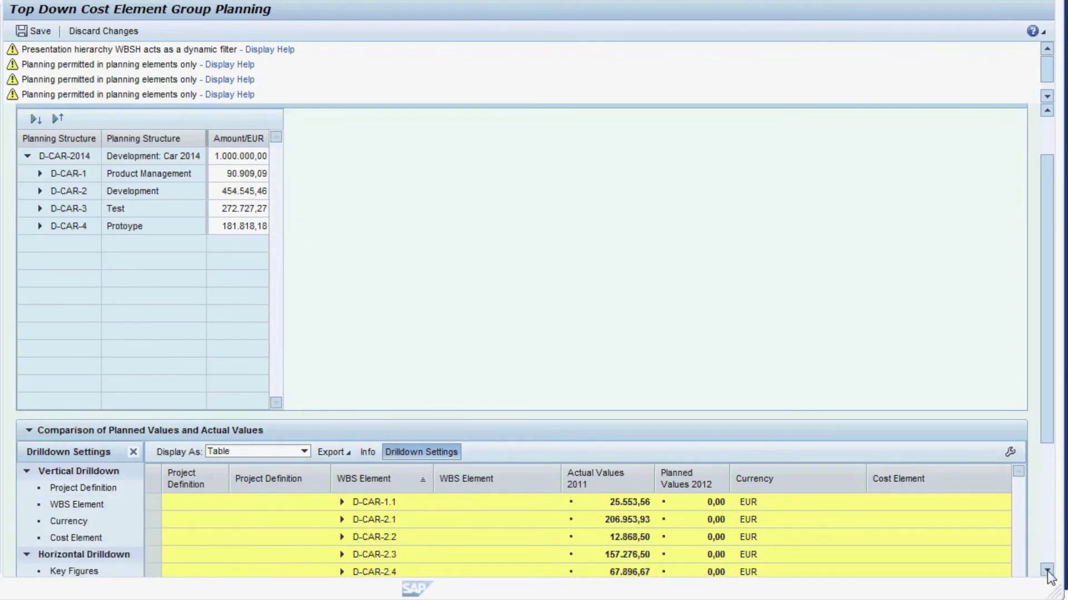
pyautogui.click(1047, 571)
pyautogui.click(1047, 571)
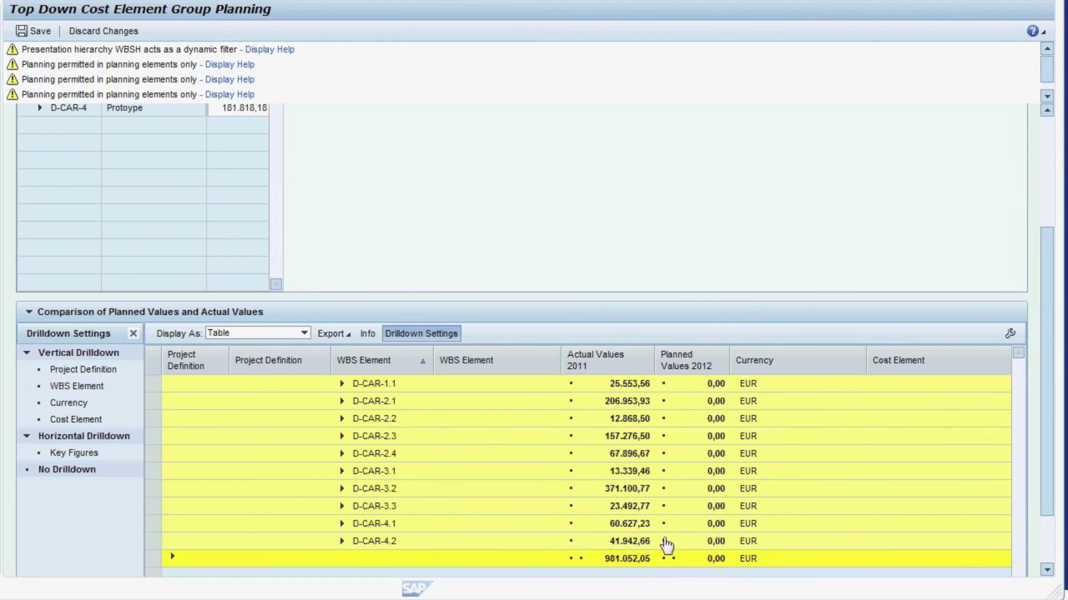
# Overwrite D-CAR-1, D-CAR-2 and D-CAR-4 amounts with 30.000, 400.000 and 100.000 EUR
pyautogui.moveTo(1049, 438); pyautogui.dragTo(1051, 384)
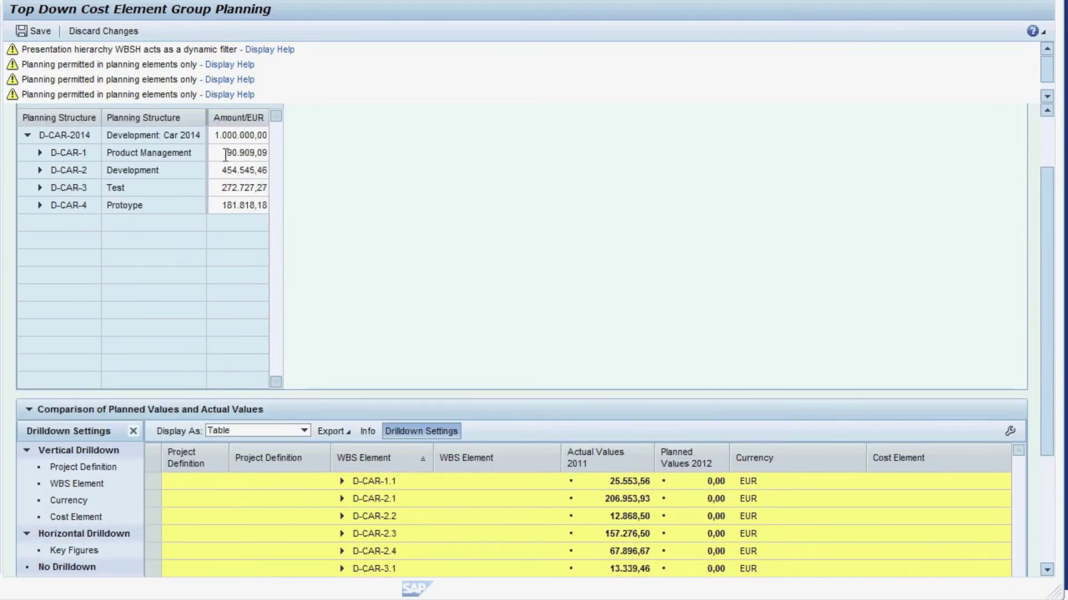
pyautogui.moveTo(227, 153); pyautogui.dragTo(267, 160)
pyautogui.write('30000')
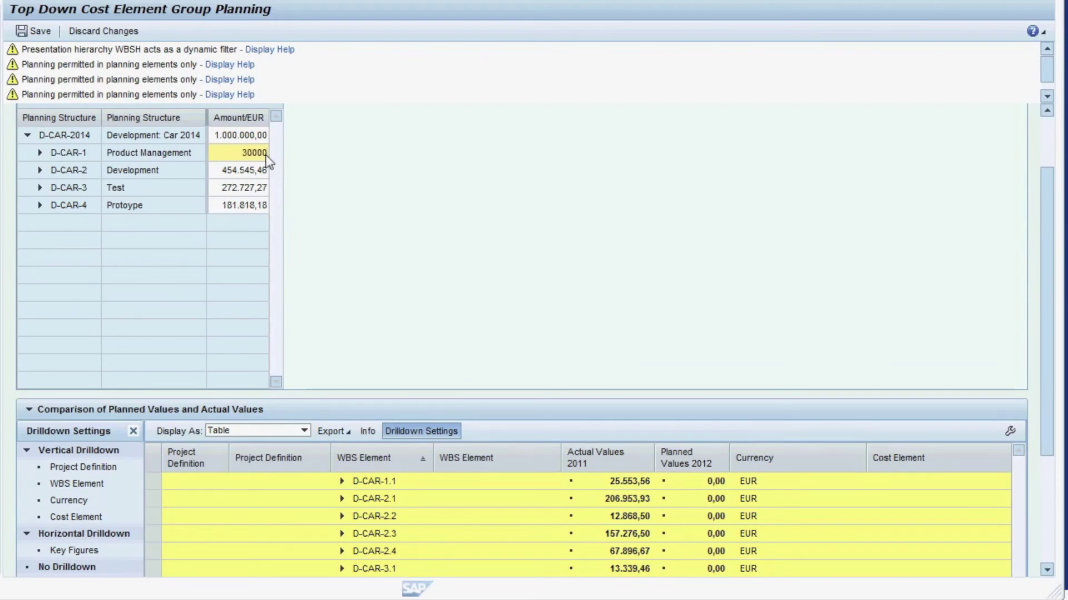
pyautogui.press('Return')
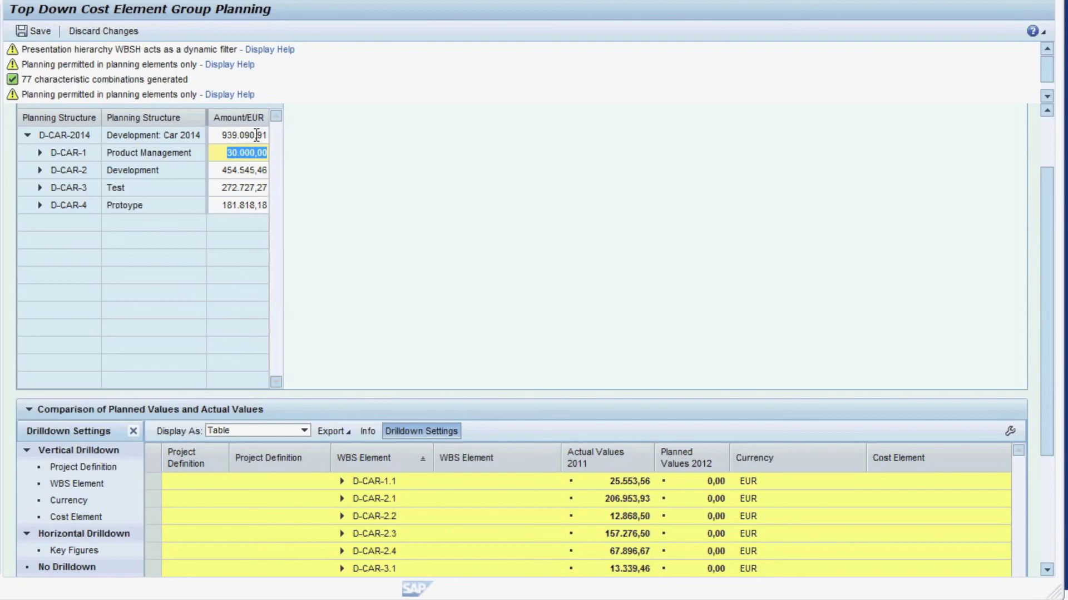
pyautogui.click(266, 170)
pyautogui.write('400000')
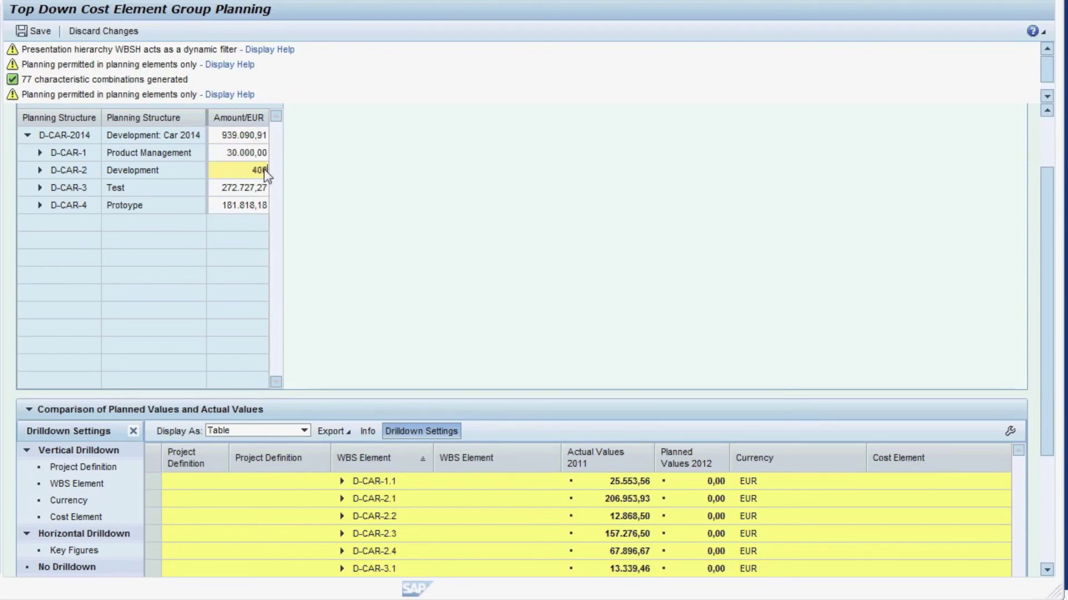
pyautogui.press('Return')
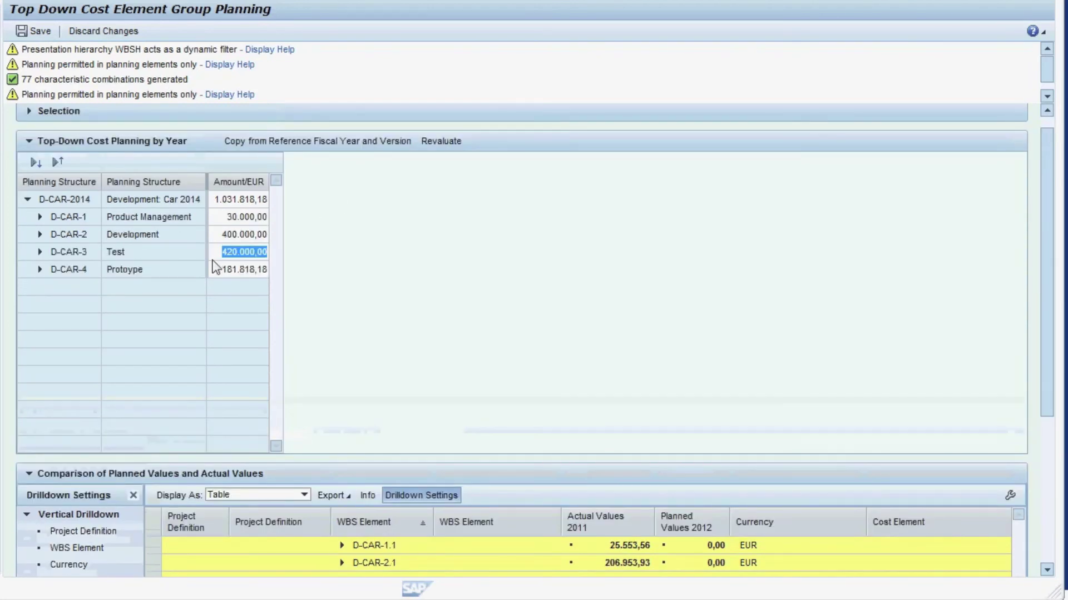
pyautogui.moveTo(222, 270); pyautogui.dragTo(258, 273)
pyautogui.write('100000')
pyautogui.press('Return')
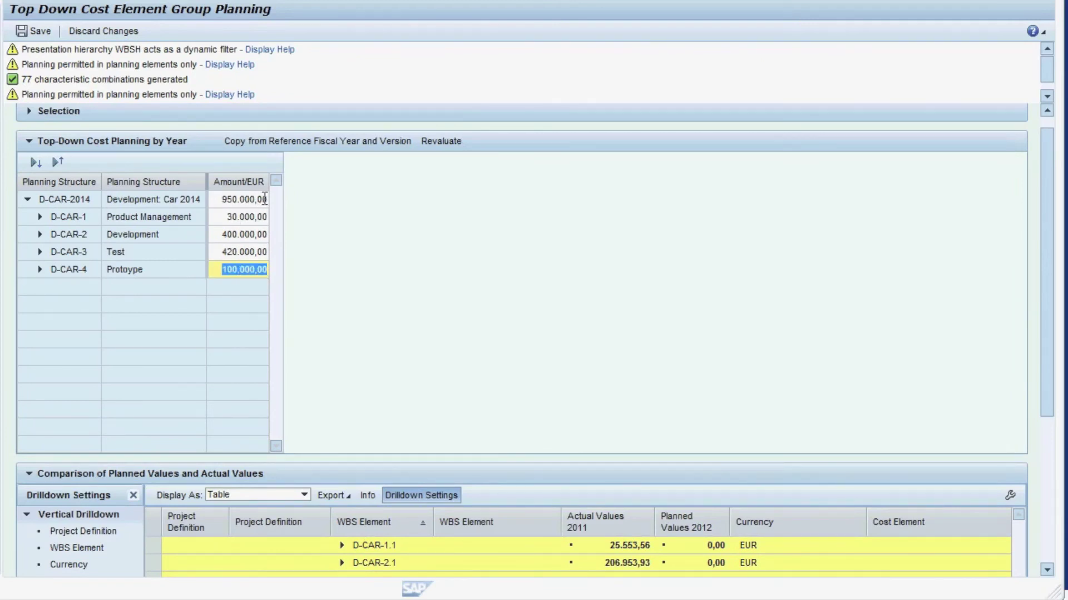
# Set D-CAR-2014 back to 1000000 EUR, rescaling its WBS elements proportionally
pyautogui.moveTo(221, 199); pyautogui.dragTo(267, 200)
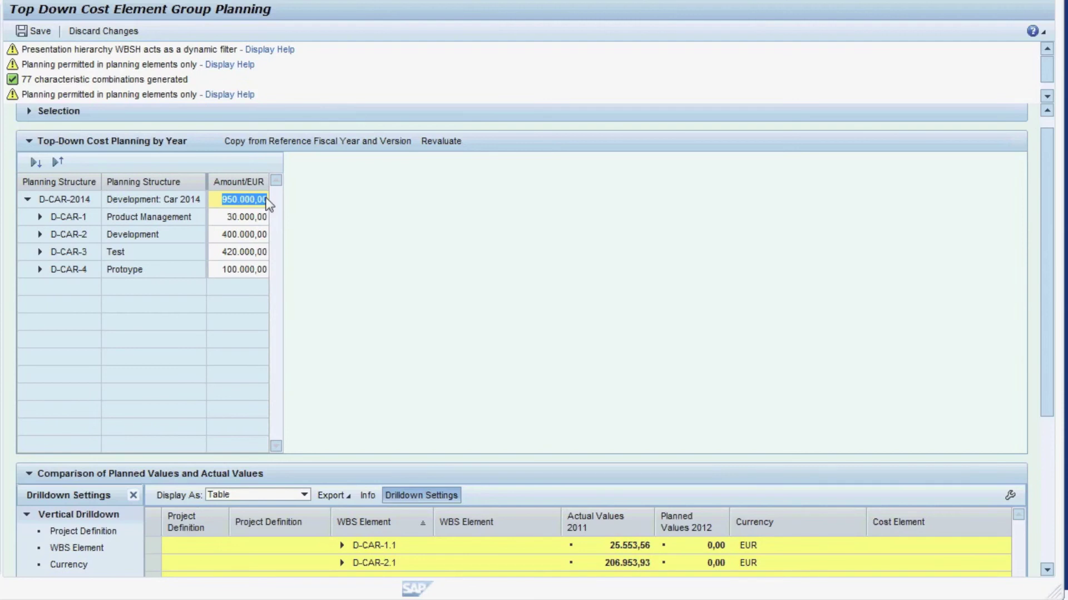
pyautogui.write('1000000')
pyautogui.press('Return')
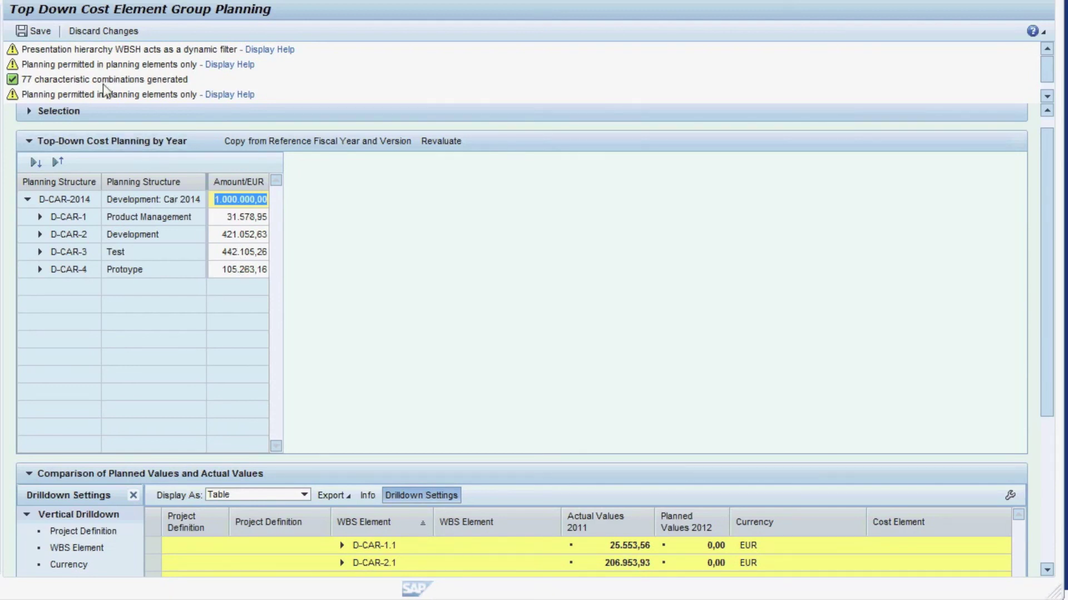
# Save the plan and view 2012 planned values totalling 1.000.000,00 in the comparison table
pyautogui.click(40, 32)
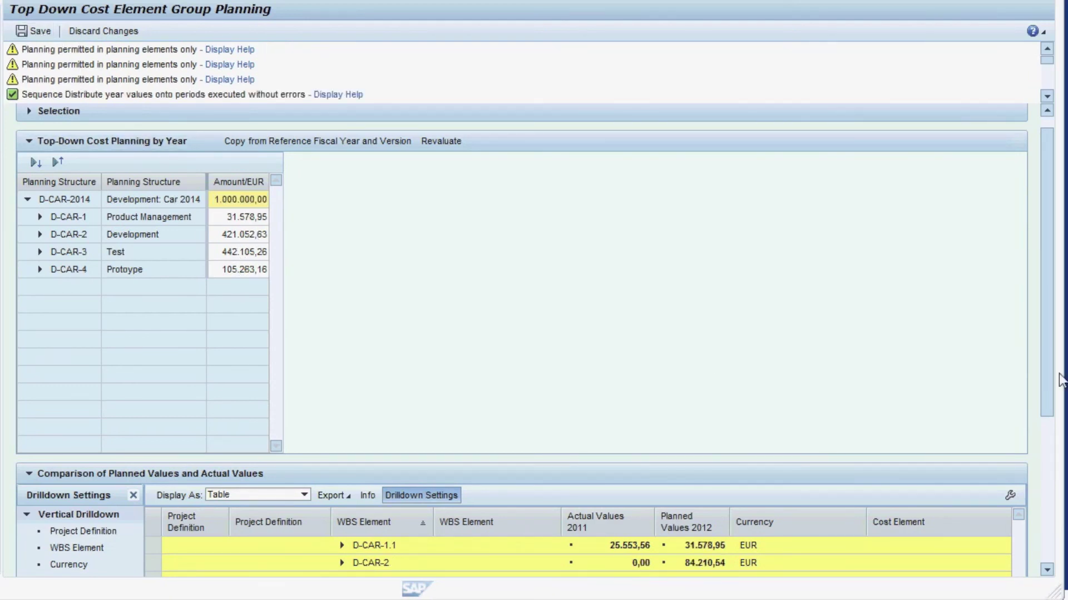
pyautogui.moveTo(1051, 386); pyautogui.dragTo(1039, 499)
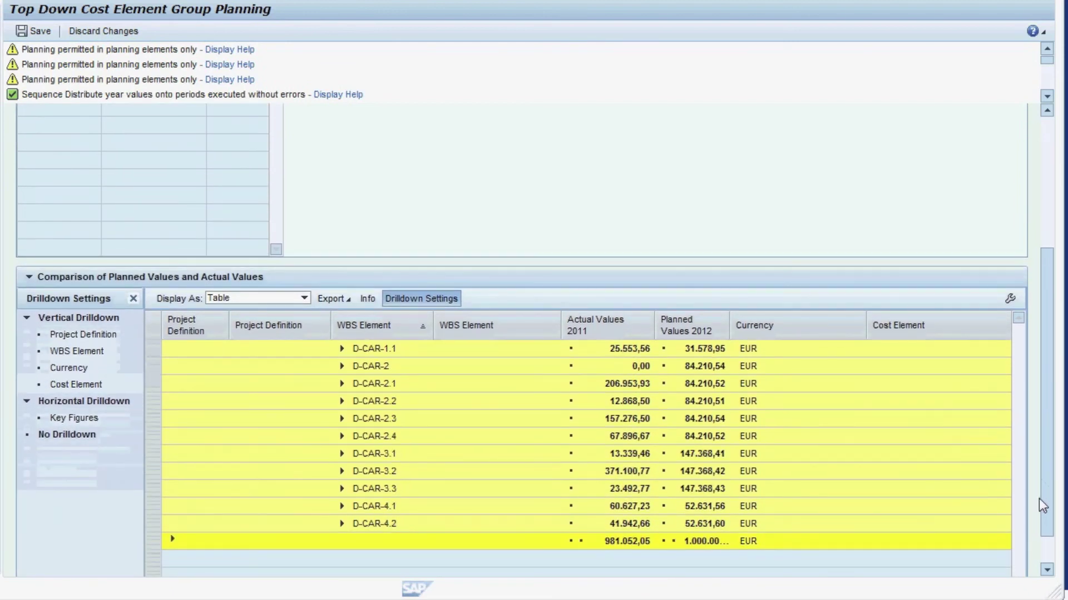